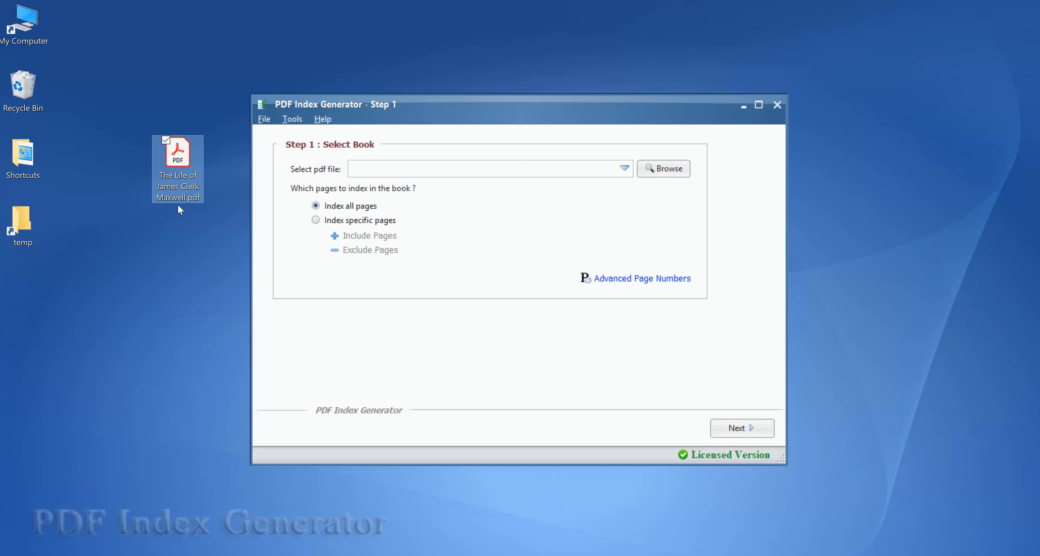
Open The Life of James Clerk Maxwell.pdf, examine the printed page numbers from the front matter through the first chapter, and put the document away.
double_click(180, 159)
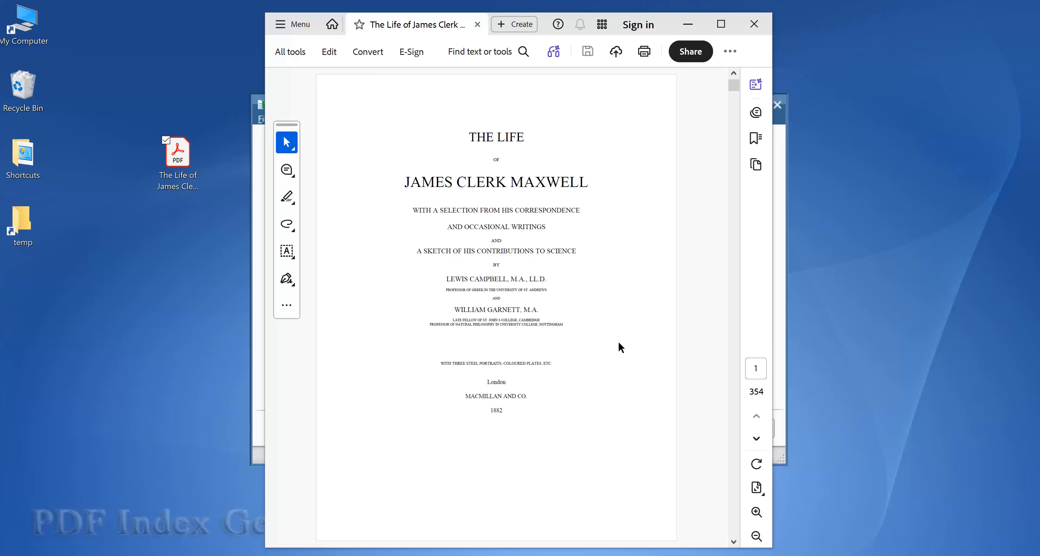
scroll(619, 342, "down", 1)
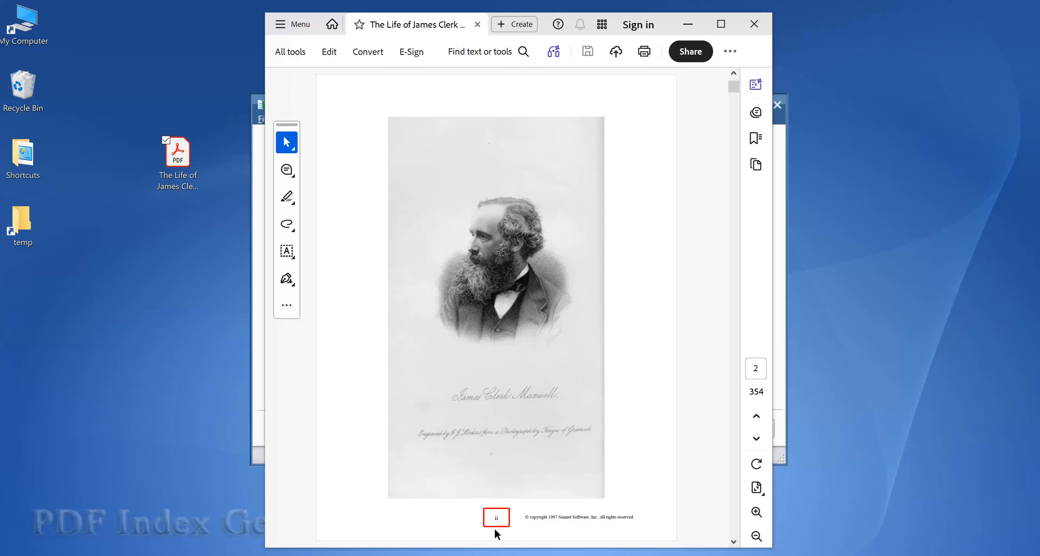
scroll(494, 528, "down", 3)
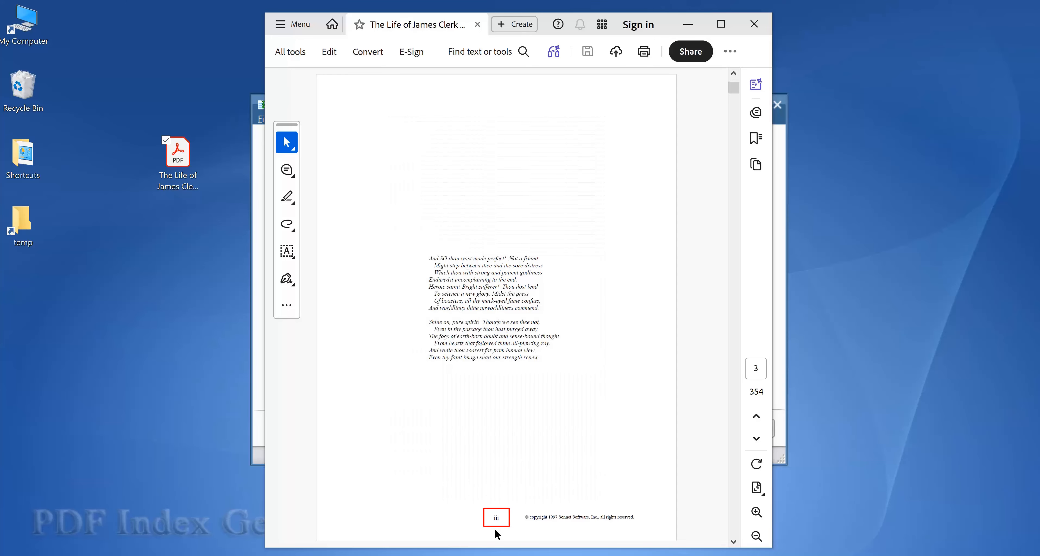
scroll(495, 528, "down", 9)
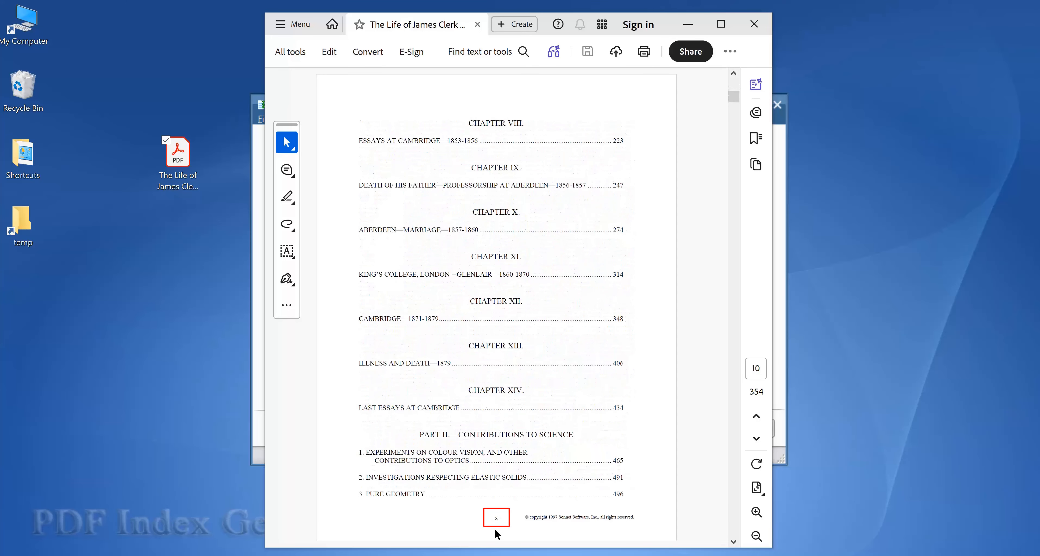
scroll(494, 528, "down", 2)
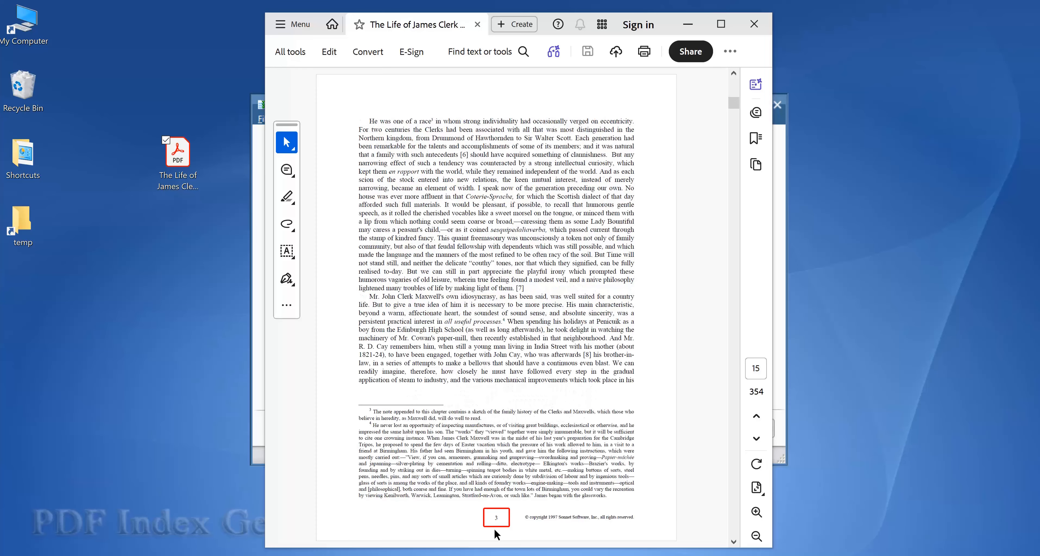
scroll(495, 532, "up", 3)
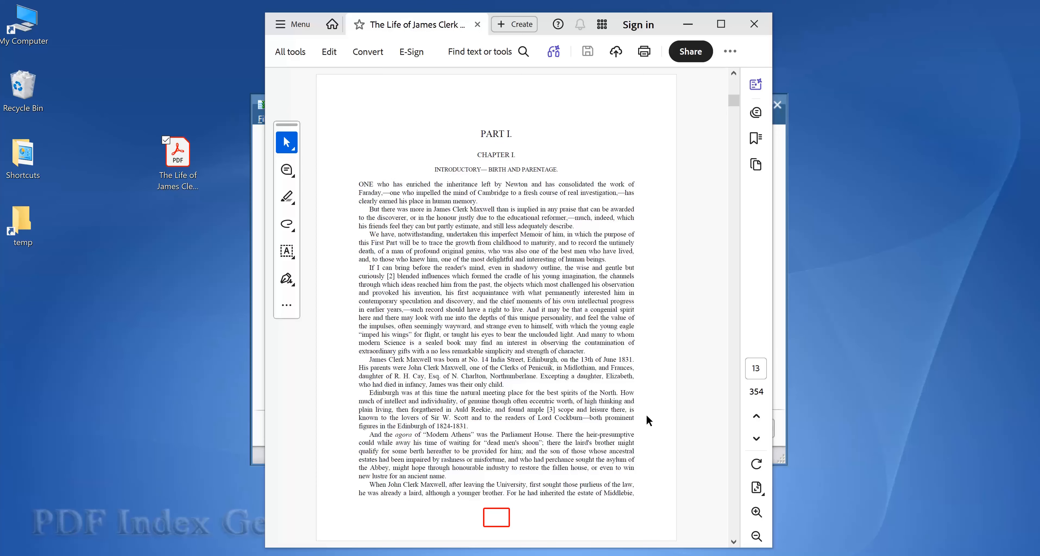
scroll(645, 415, "up", 10)
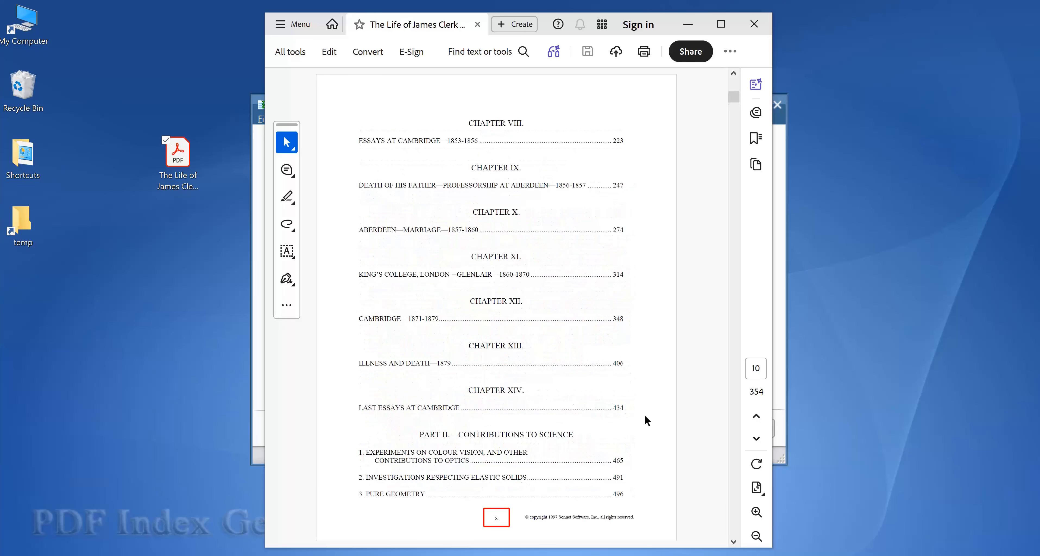
scroll(640, 416, "up", 2)
scroll(640, 416, "down", 1)
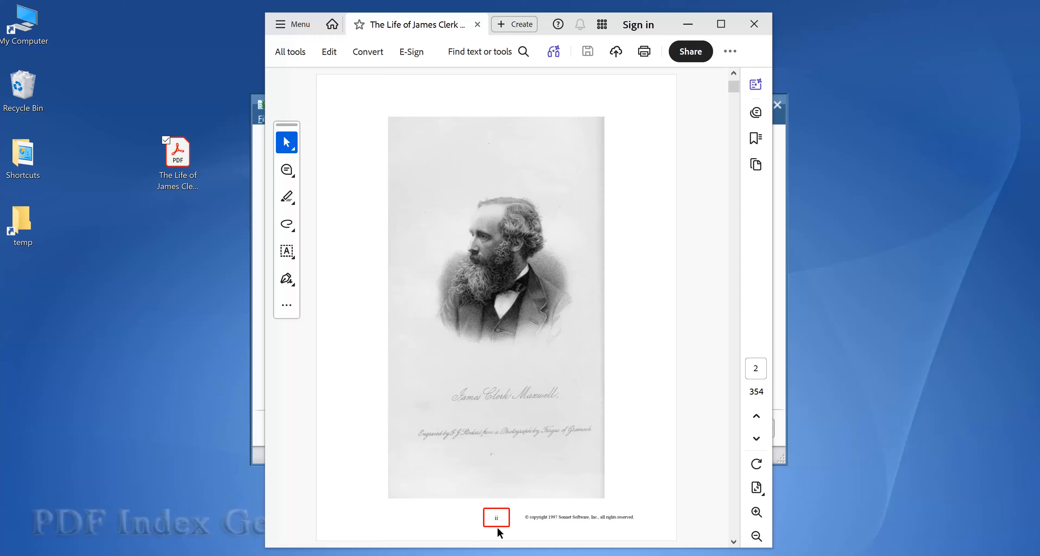
left_click(693, 24)
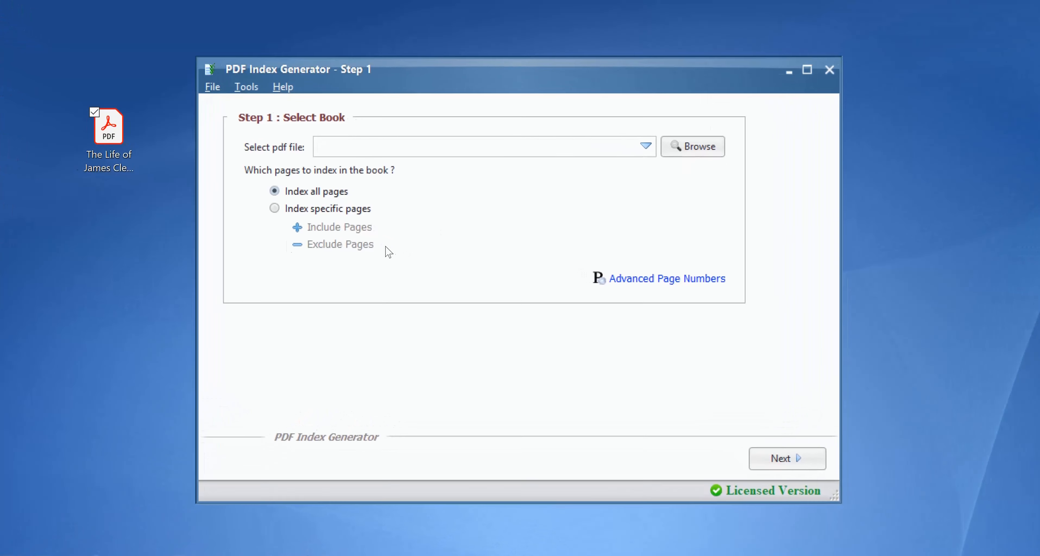
Load The Life of James Clerk Maxwell.pdf from the desktop as the book to index and open its Advanced Page Numbers list.
left_click_drag(175, 151, 429, 144)
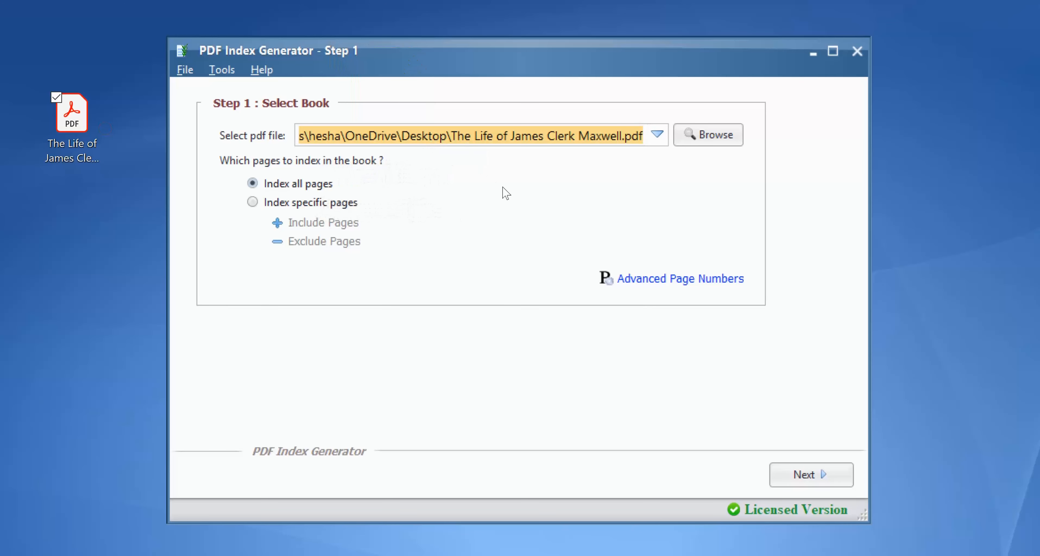
left_click(682, 279)
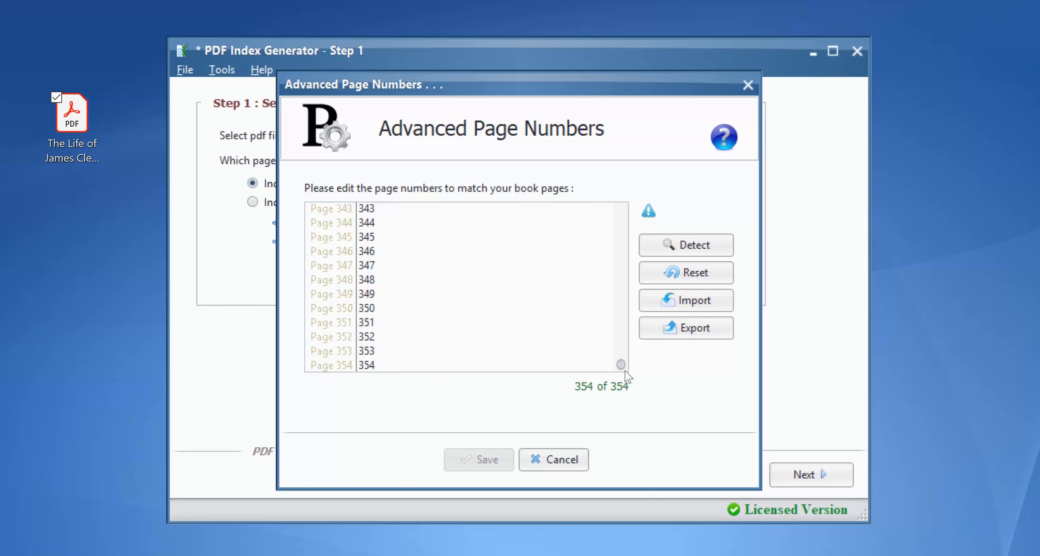
left_click_drag(622, 365, 623, 222)
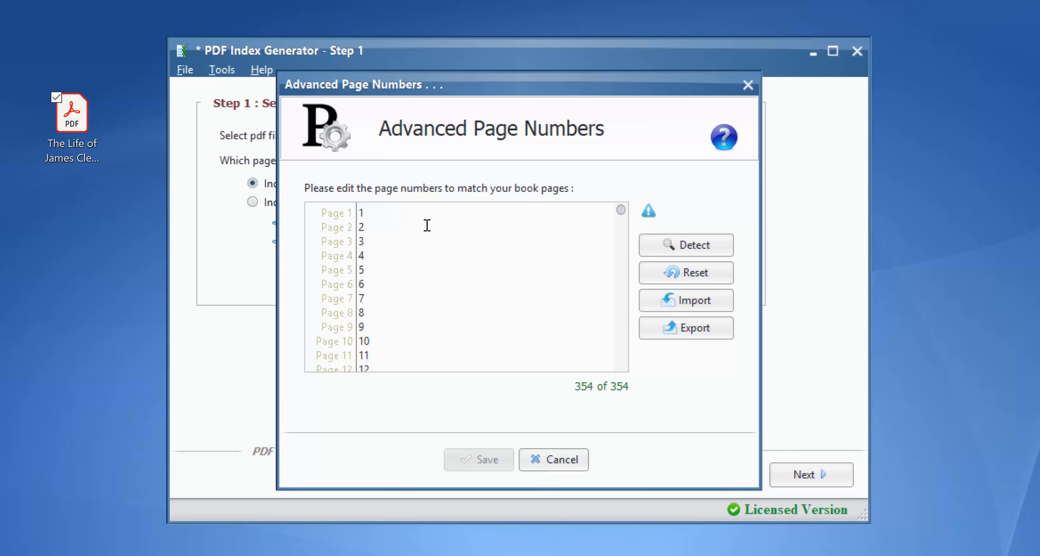
Insert the Roman numerals i to xii, one per line, at the start of the page number list, so Page 13 is numbered 1.
left_click(359, 213)
type("i")
key("Return")
type("ii")
key("Return")
type("iii")
key("Return")
type("iv")
key("Return")
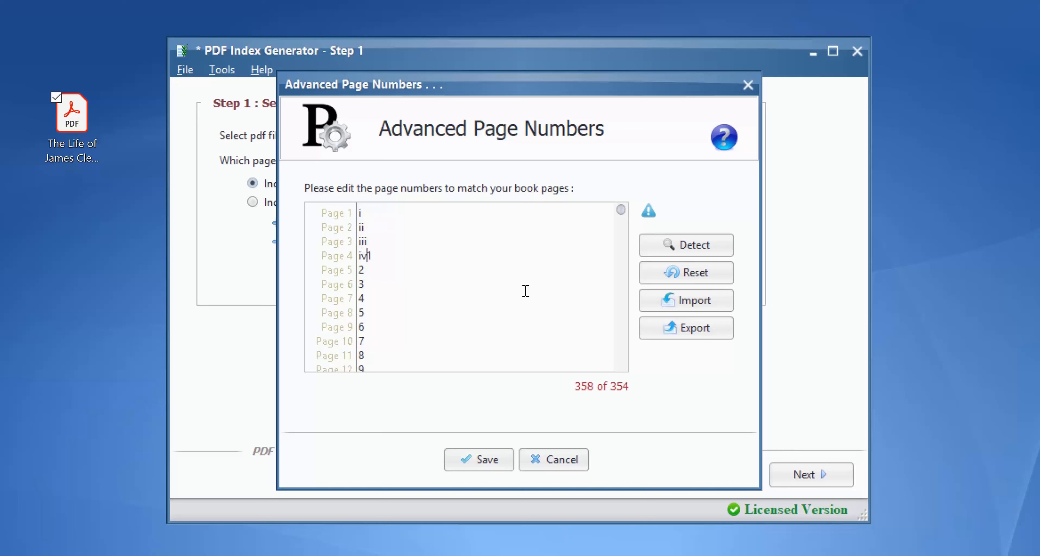
type("v")
key("Return")
type("vi")
key("Return")
type("vii")
key("Return")
type("viii")
key("Return")
type("ix")
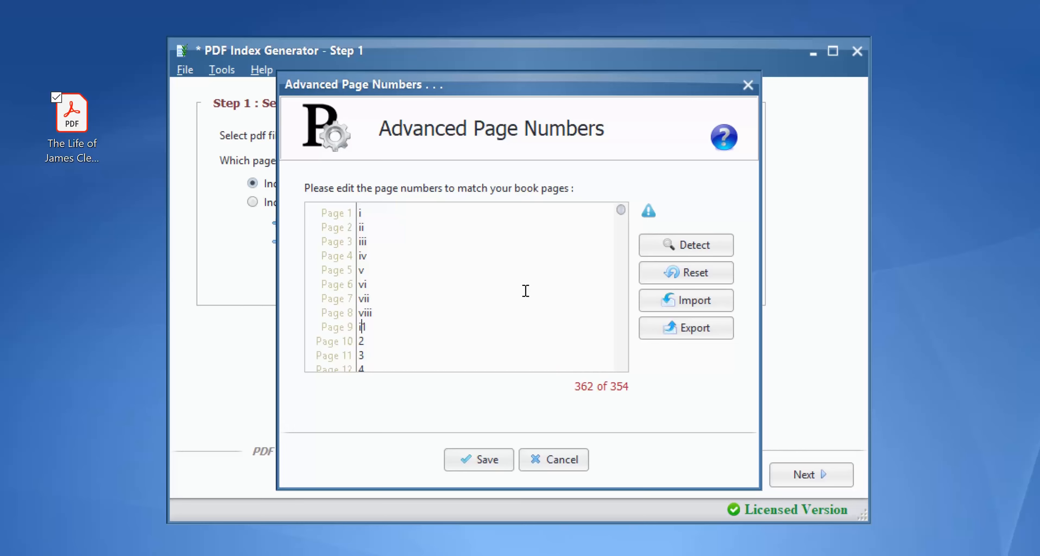
key("Return")
type("x")
key("Return")
type("xi")
key("Return")
type("xii")
key("Return")
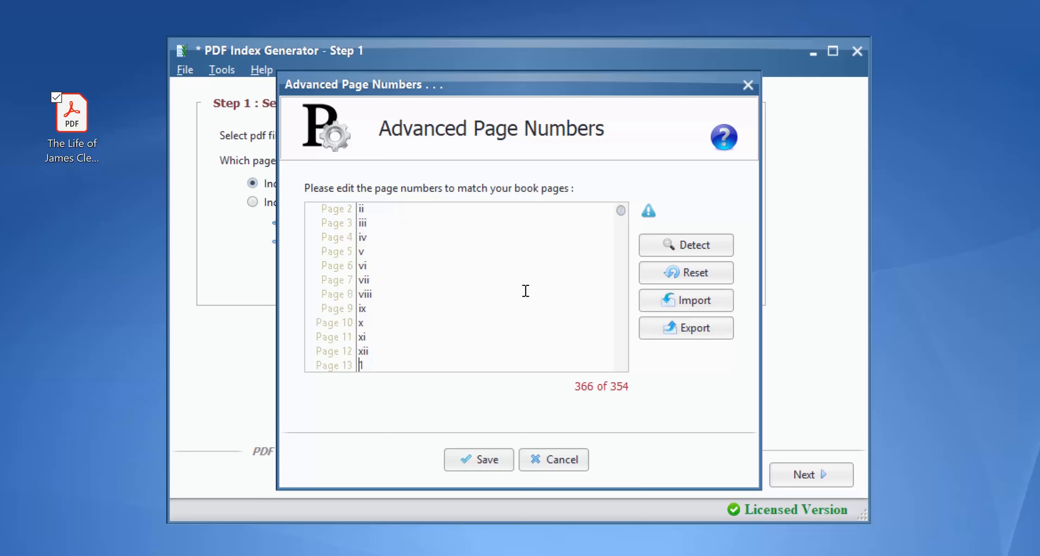
Delete the twelve surplus page numbers after 342 at the end of the list and save the page numbering.
left_click_drag(620, 211, 599, 365)
left_click_drag(381, 363, 359, 206)
key("BackSpace")
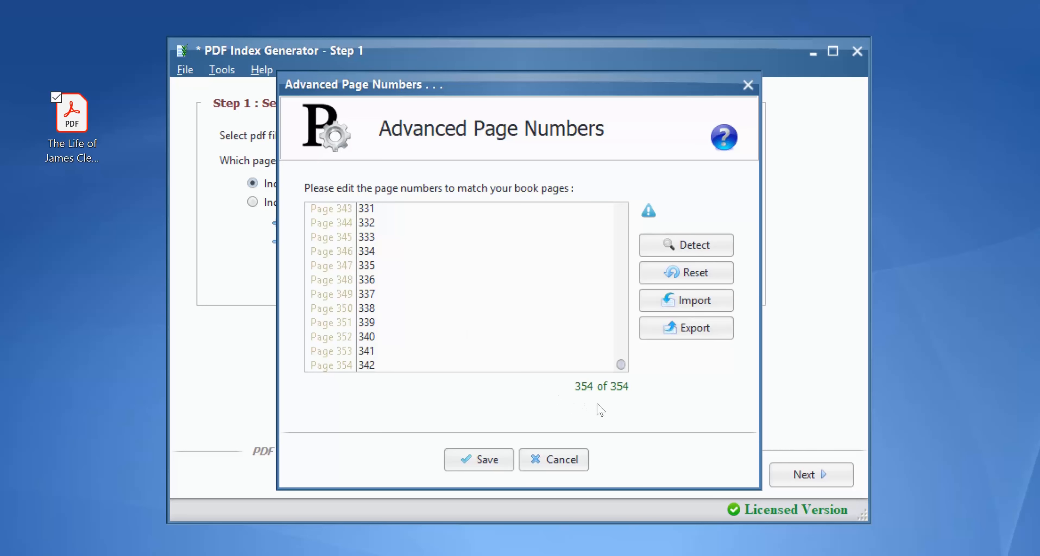
left_click(495, 458)
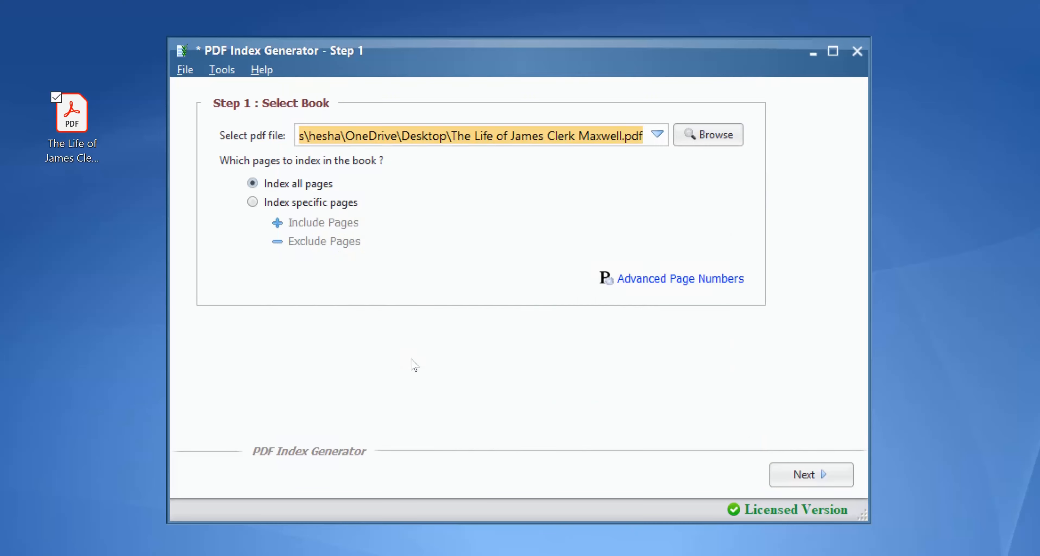
Restrict indexing to specific pages by excluding the page range i to xii.
left_click(311, 201)
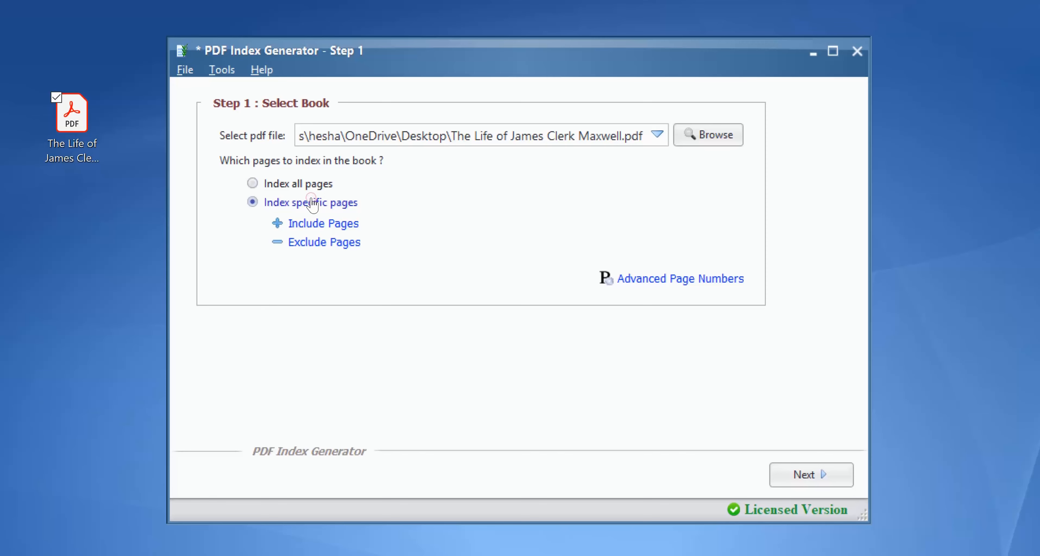
left_click(337, 242)
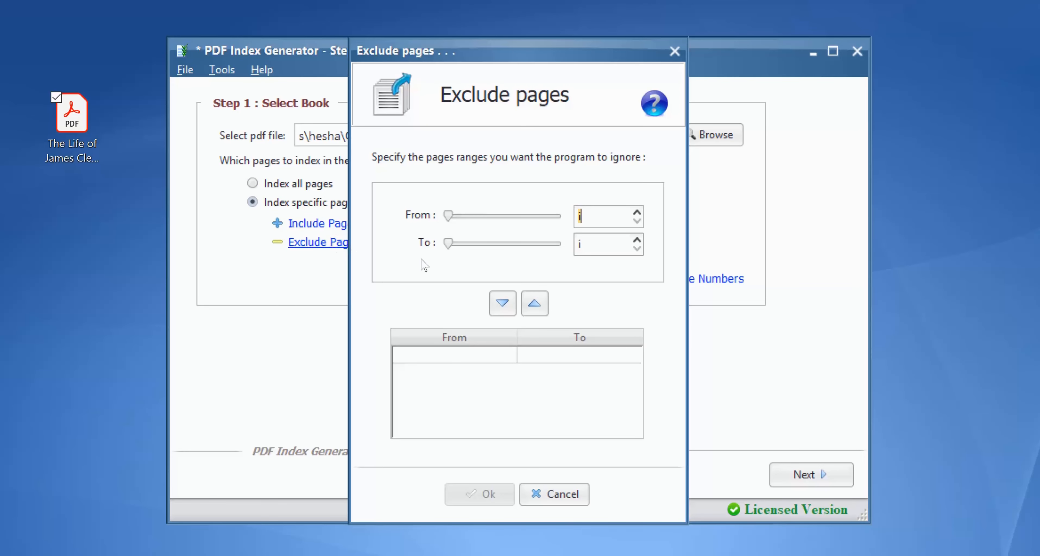
left_click(637, 240)
left_click(642, 241)
left_click(642, 240)
left_click(642, 241)
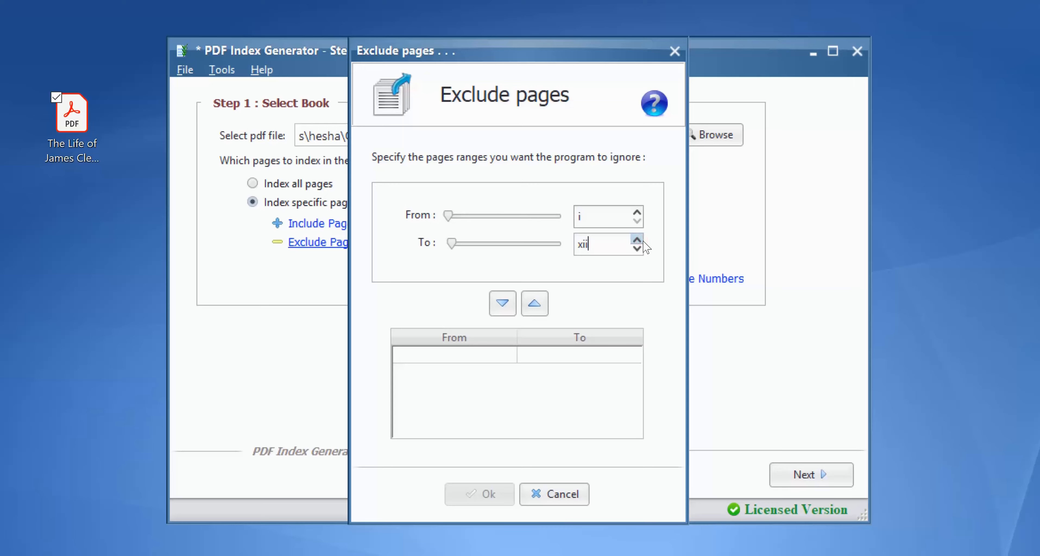
left_click(501, 308)
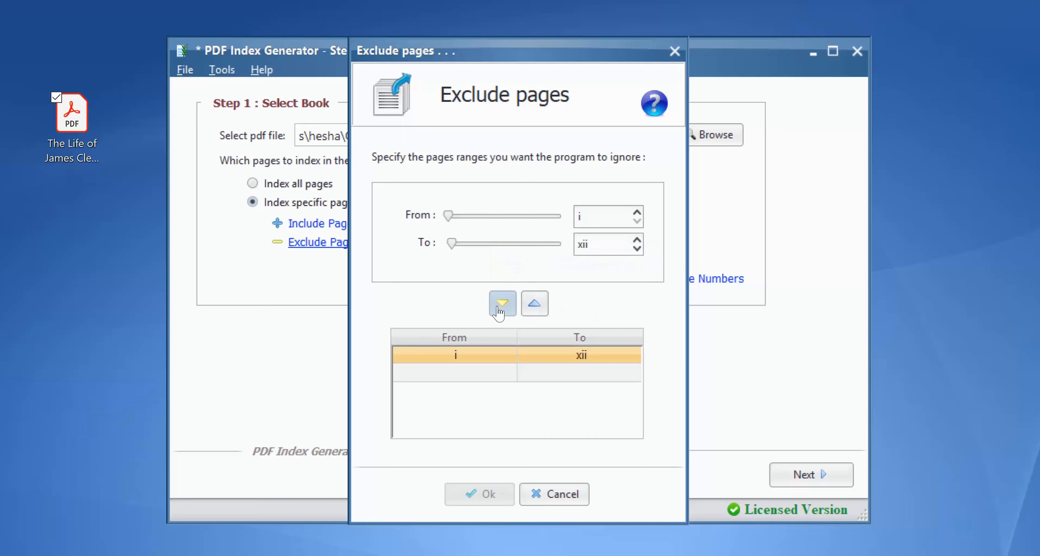
left_click(467, 495)
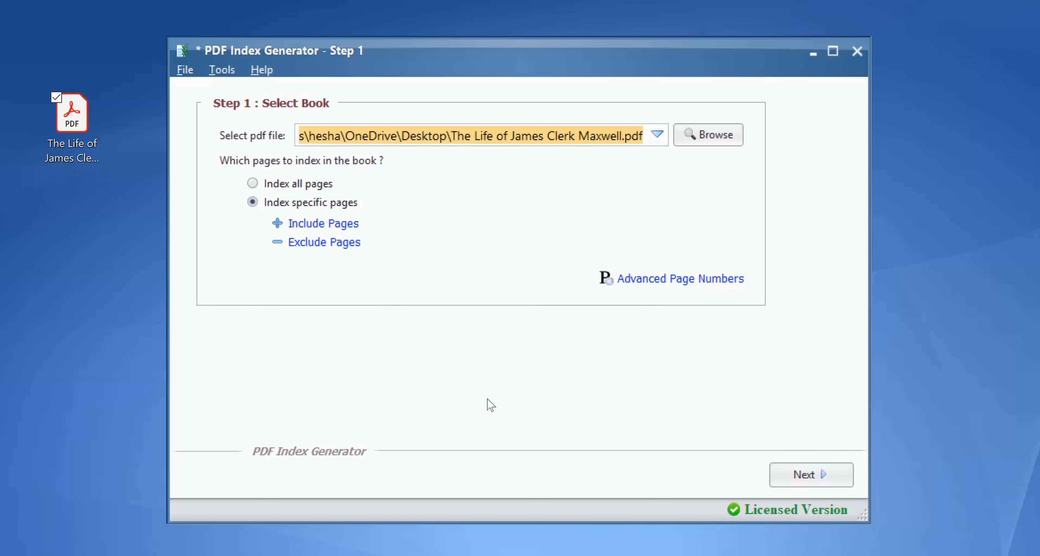
Proceed to the index generation options, choose indexing the book using AI, and select only Person Names in Subjects Mode.
left_click(779, 476)
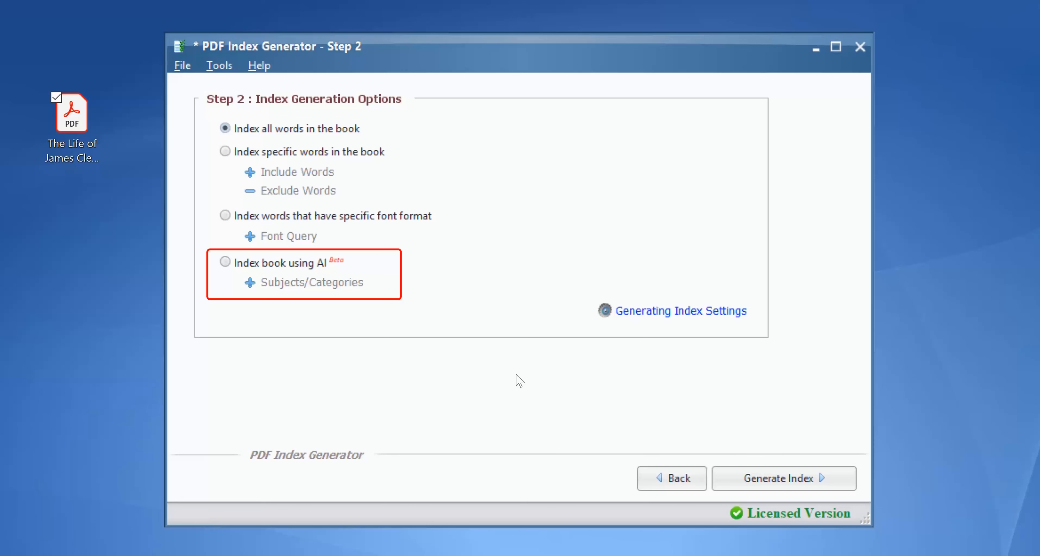
left_click(317, 263)
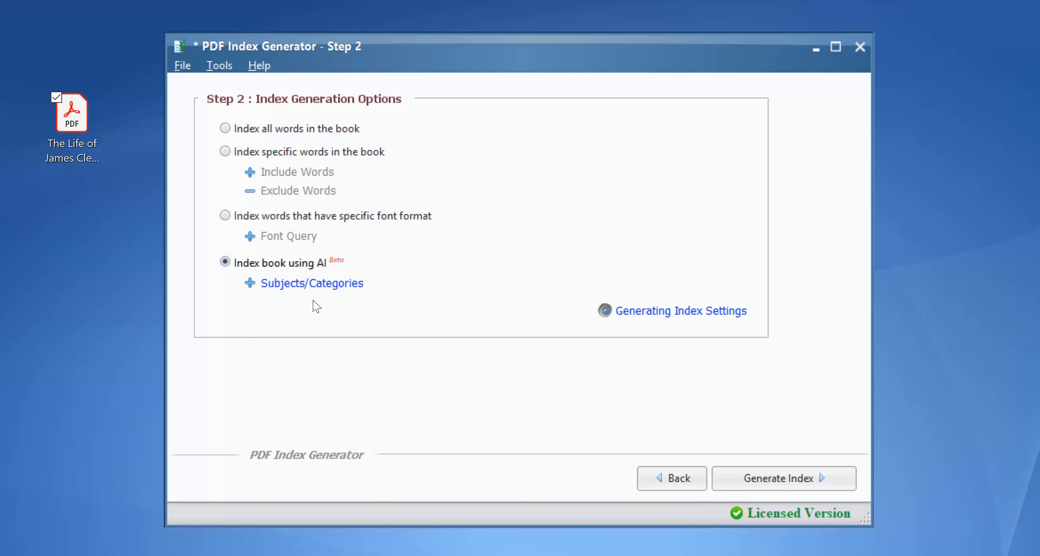
mouse_move(320, 293)
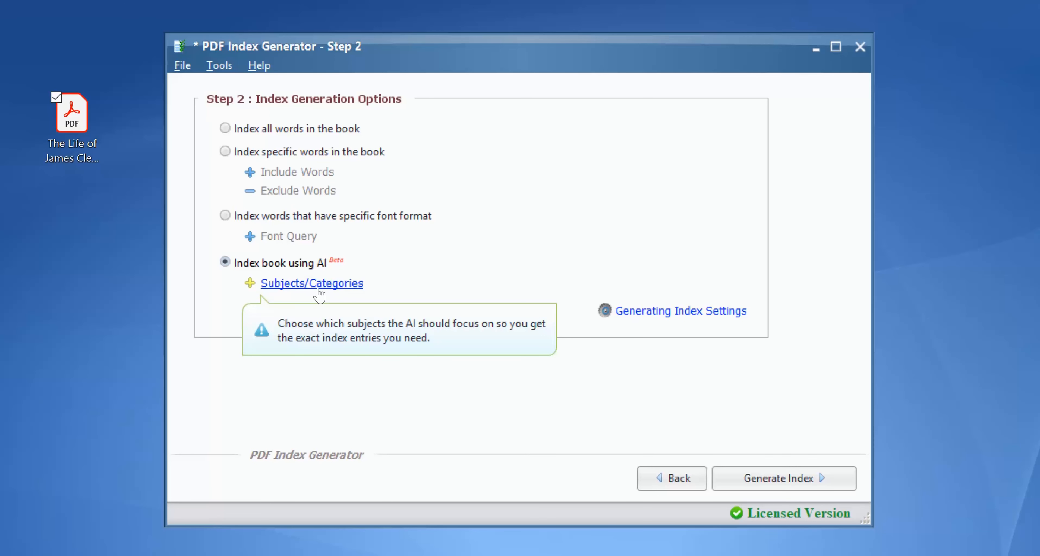
left_click(319, 289)
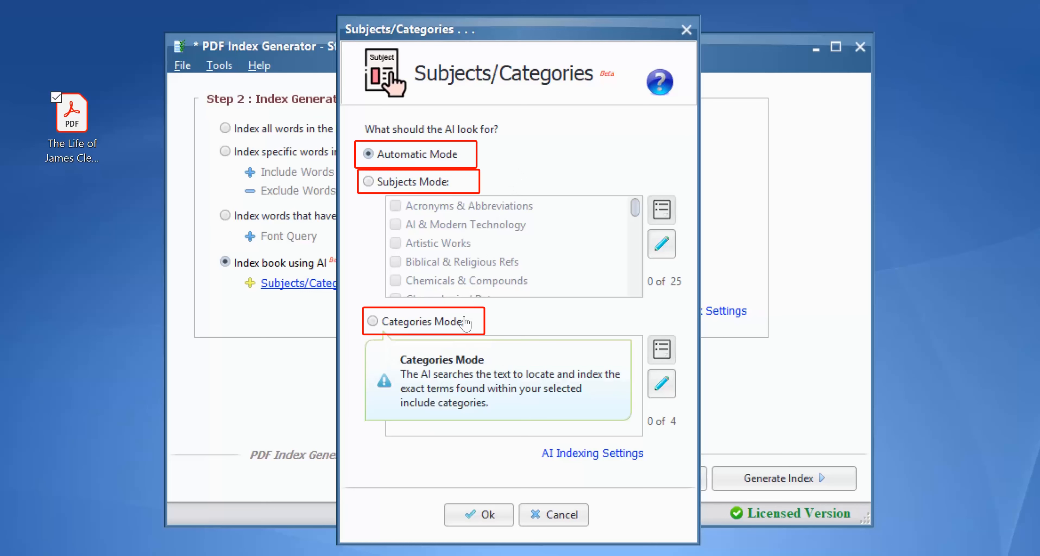
left_click(398, 184)
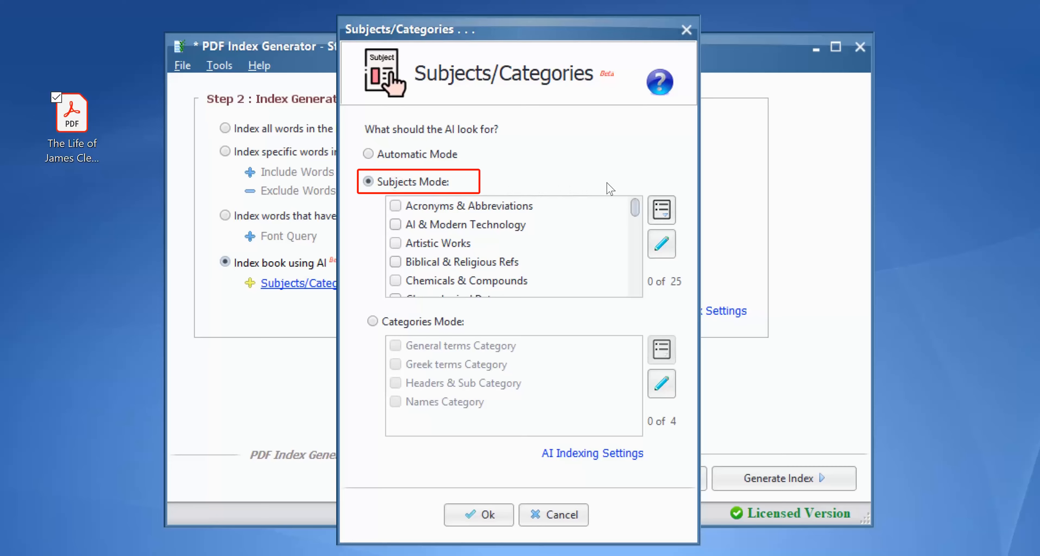
mouse_move(638, 208)
left_mouse_down()
mouse_move(641, 286)
mouse_move(638, 267)
left_mouse_up()
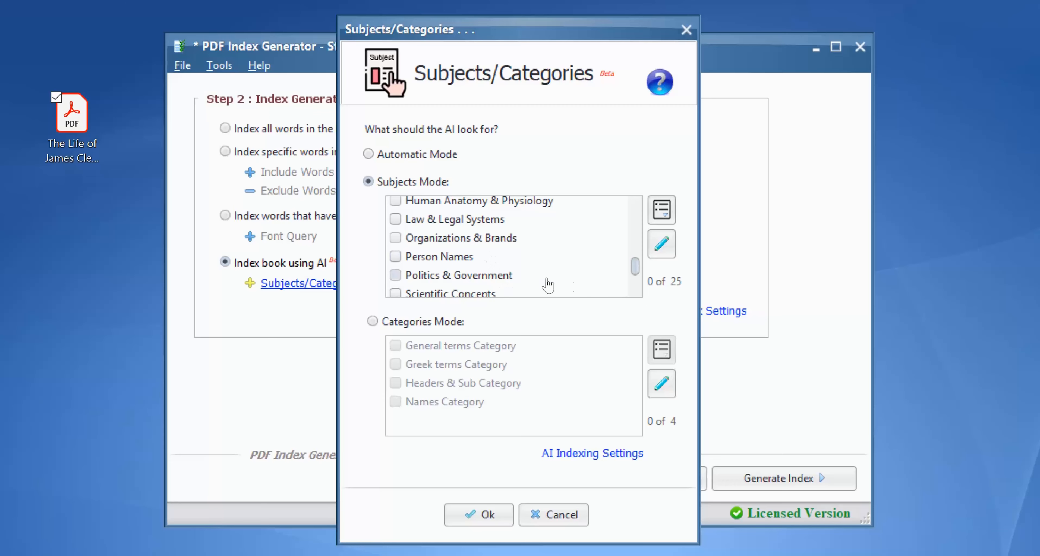
mouse_move(589, 280)
mouse_move(440, 263)
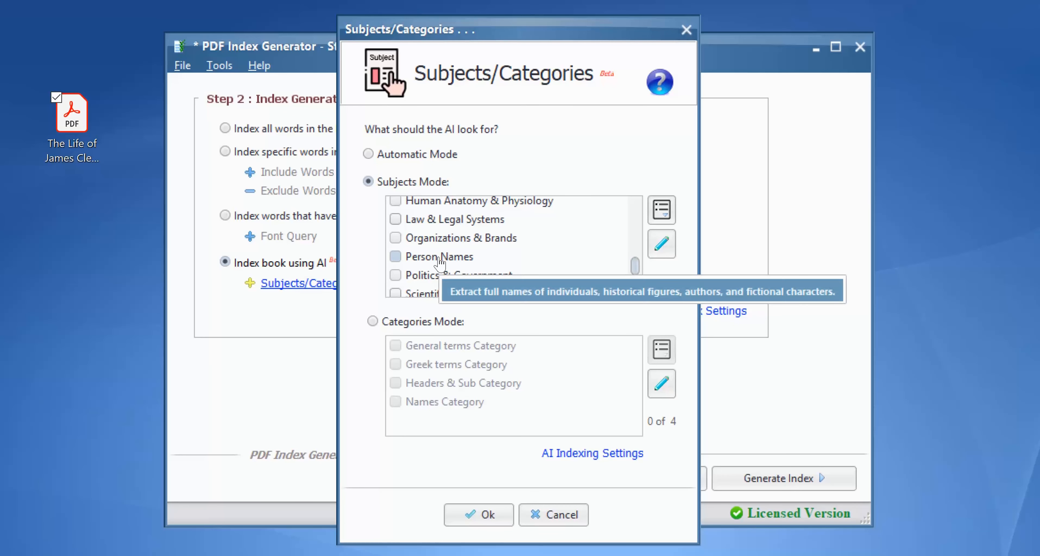
left_click(439, 263)
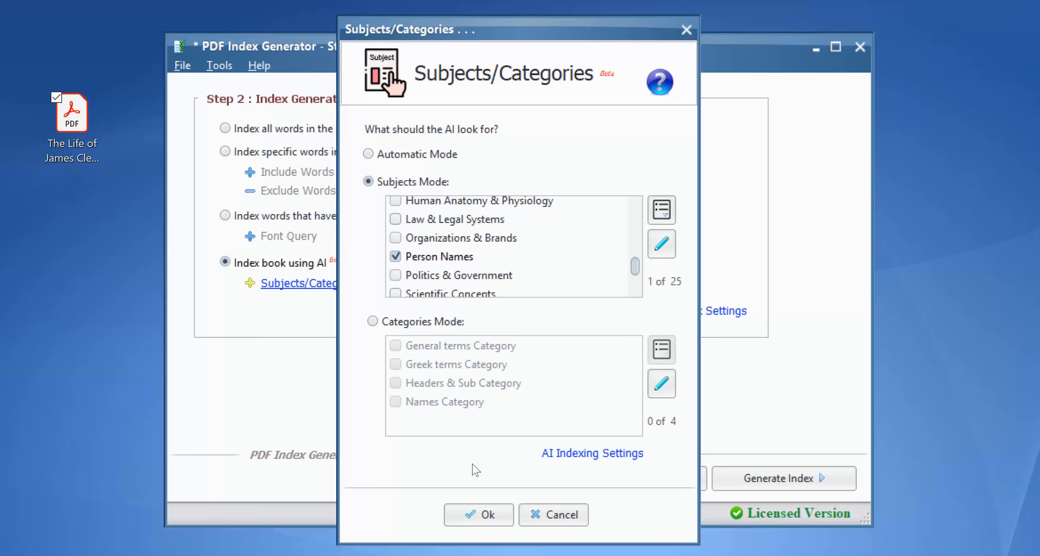
Review the AI indexing settings, checking the option that lets AI reverse person names, and accept them.
left_click(604, 462)
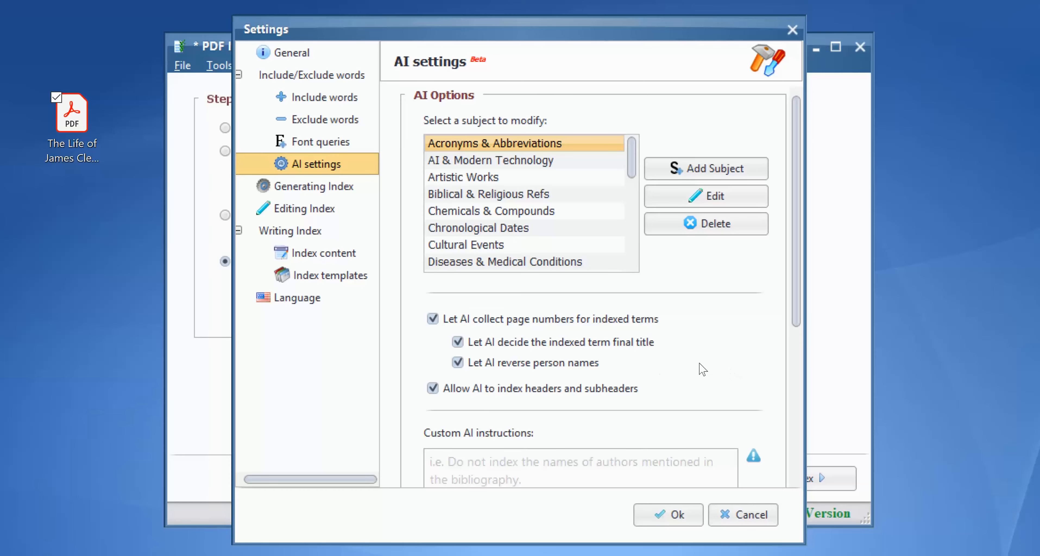
mouse_move(600, 368)
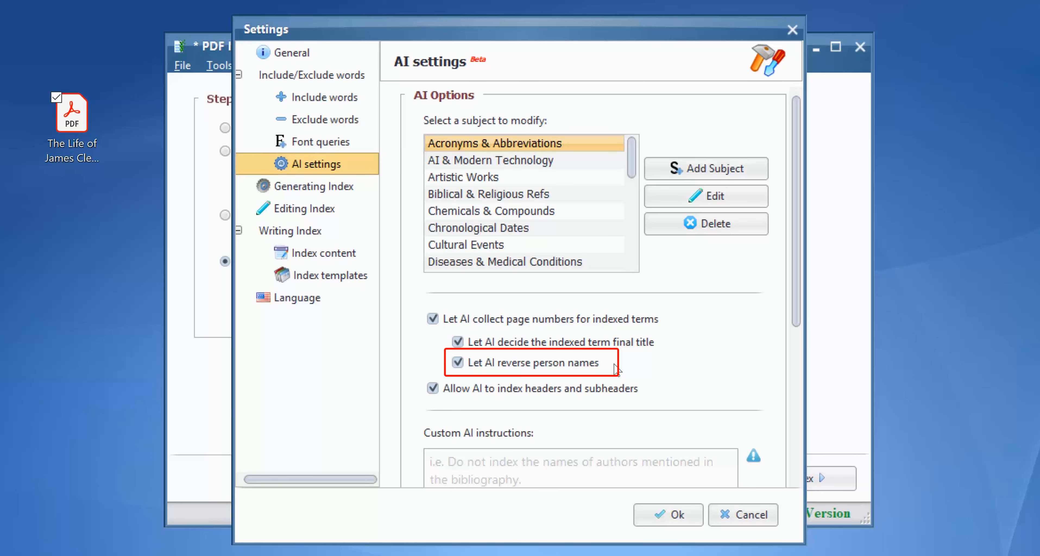
left_click(671, 515)
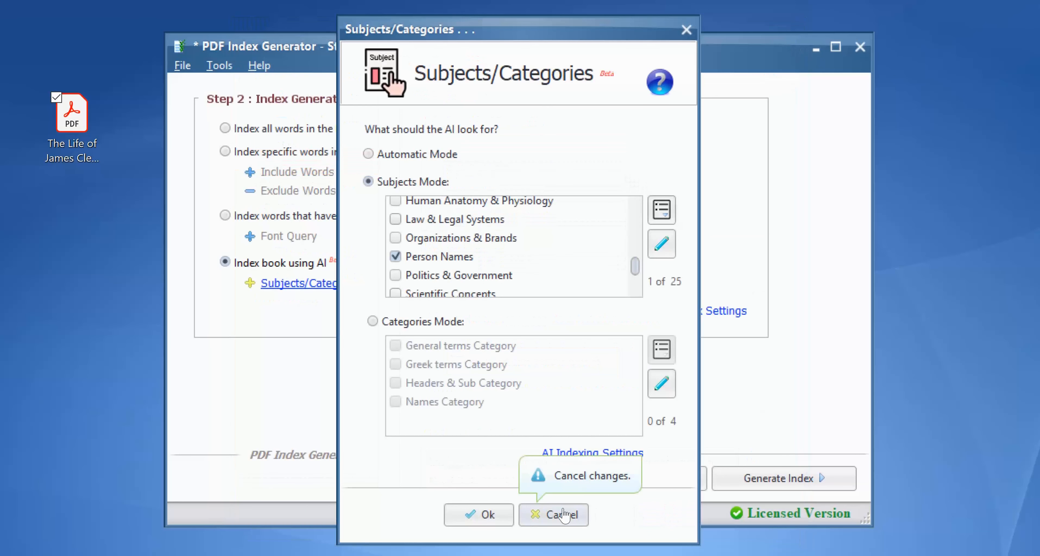
Accept the Subjects/Categories selection, start generating the index with AI, and approve the AI credits cost.
left_click(478, 515)
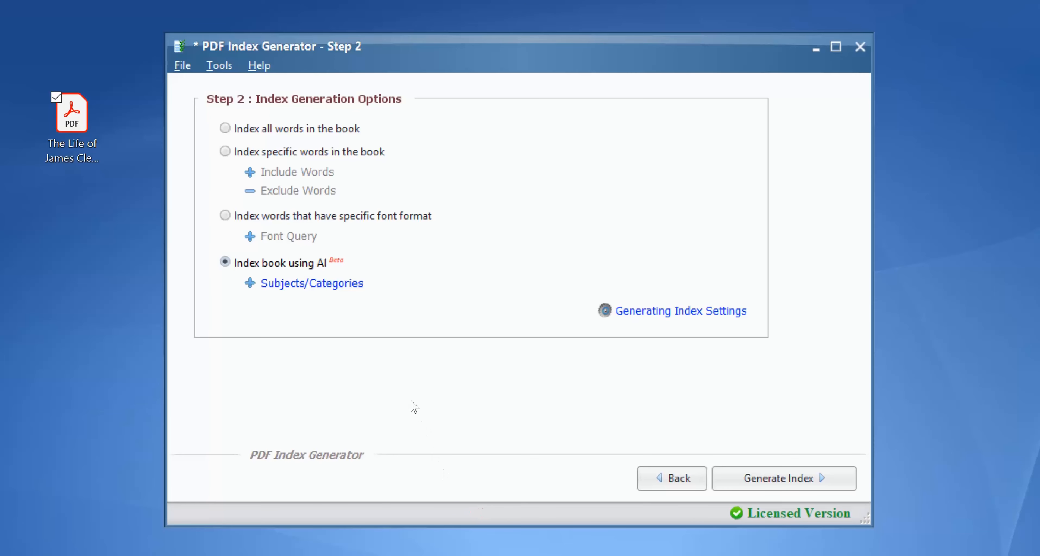
left_click(778, 476)
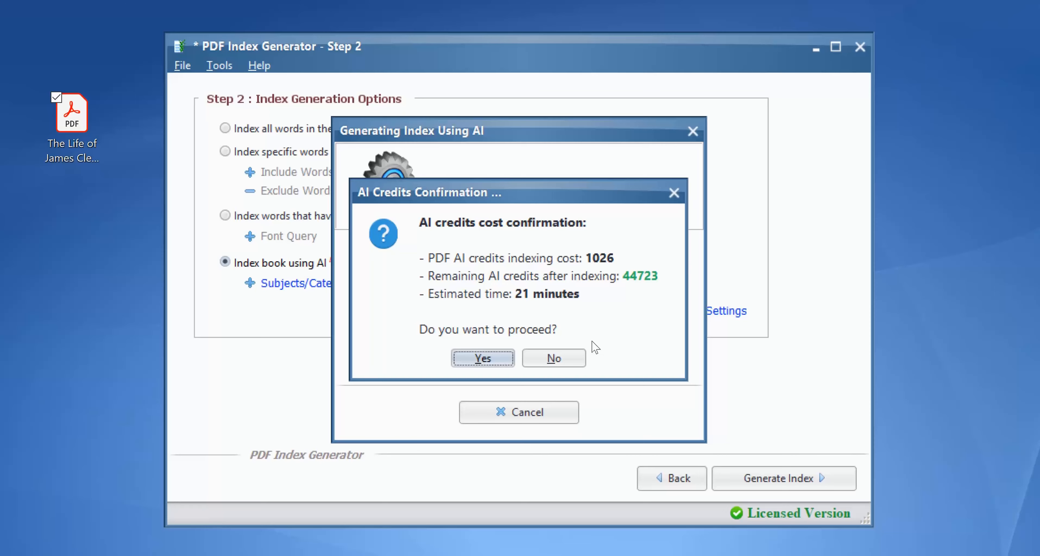
left_click_drag(527, 198, 736, 213)
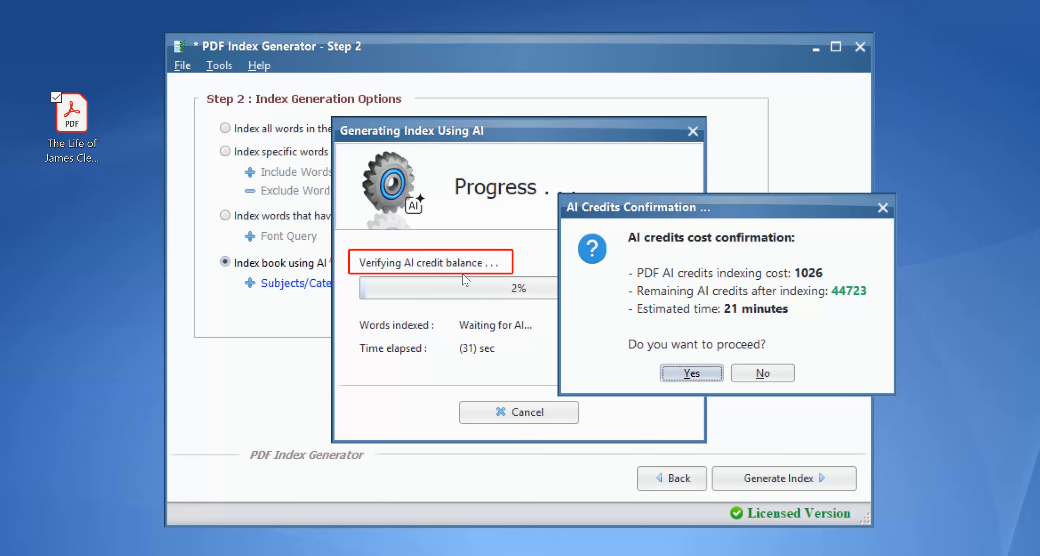
mouse_move(714, 209)
left_mouse_down()
mouse_move(502, 221)
mouse_move(502, 207)
left_mouse_up()
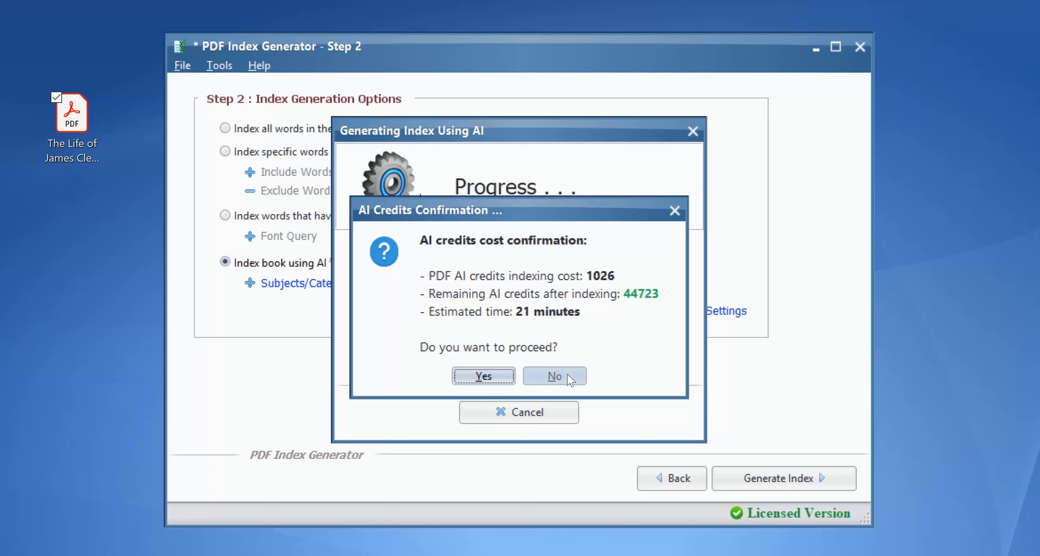
left_click(487, 375)
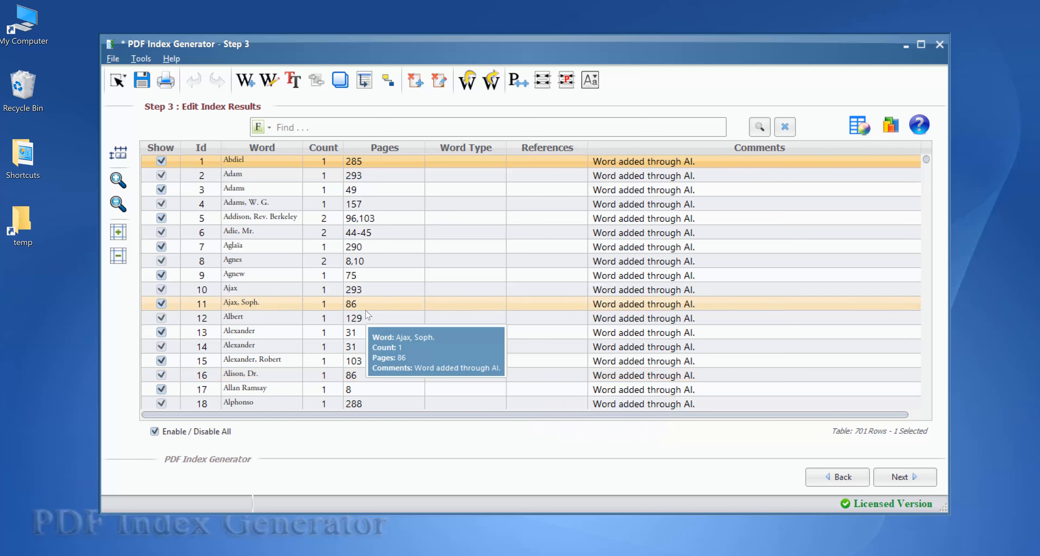
Enlarge the text of the index results table and narrow its Word and Pages columns.
left_click(117, 180)
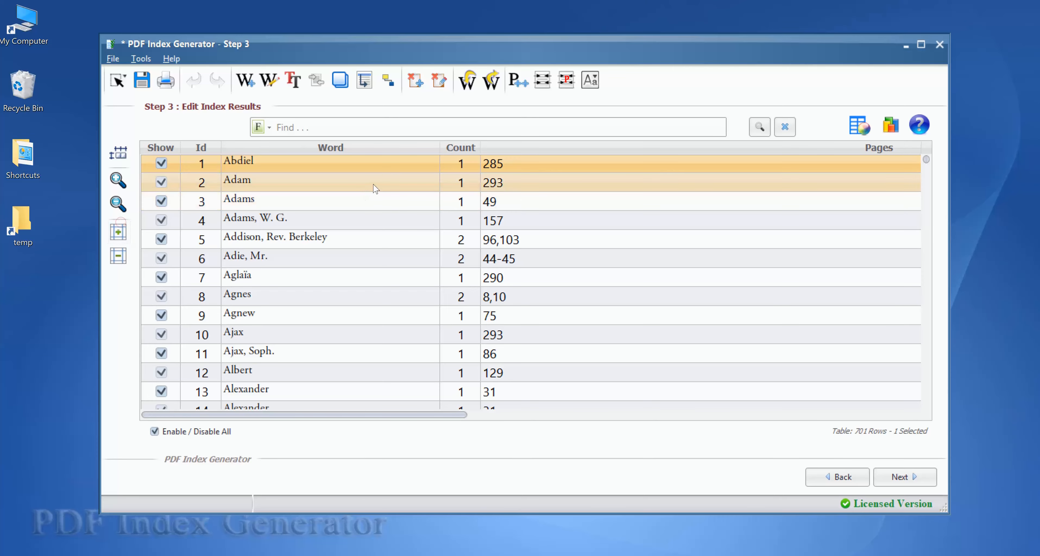
left_click_drag(441, 146, 389, 144)
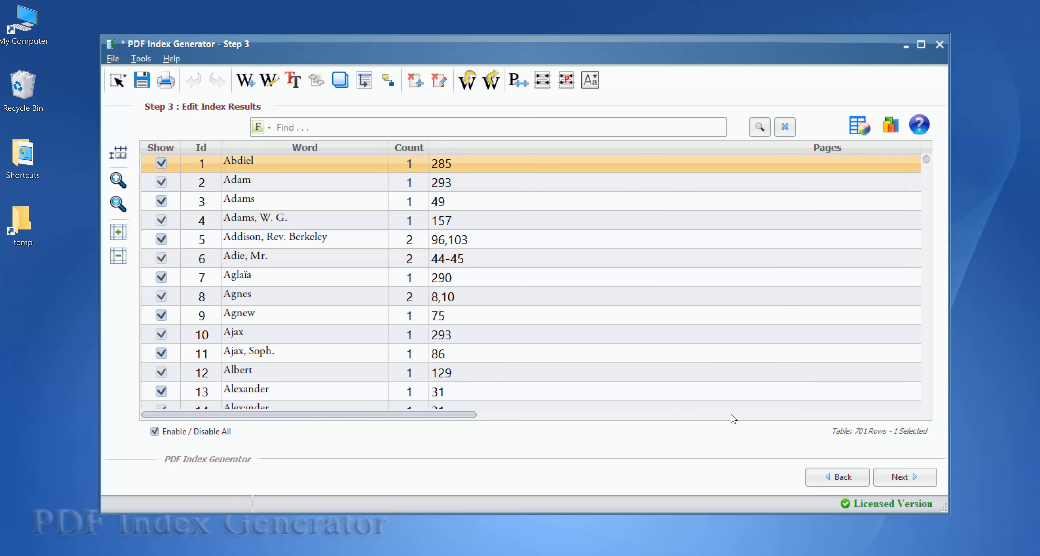
left_click_drag(452, 418, 678, 417)
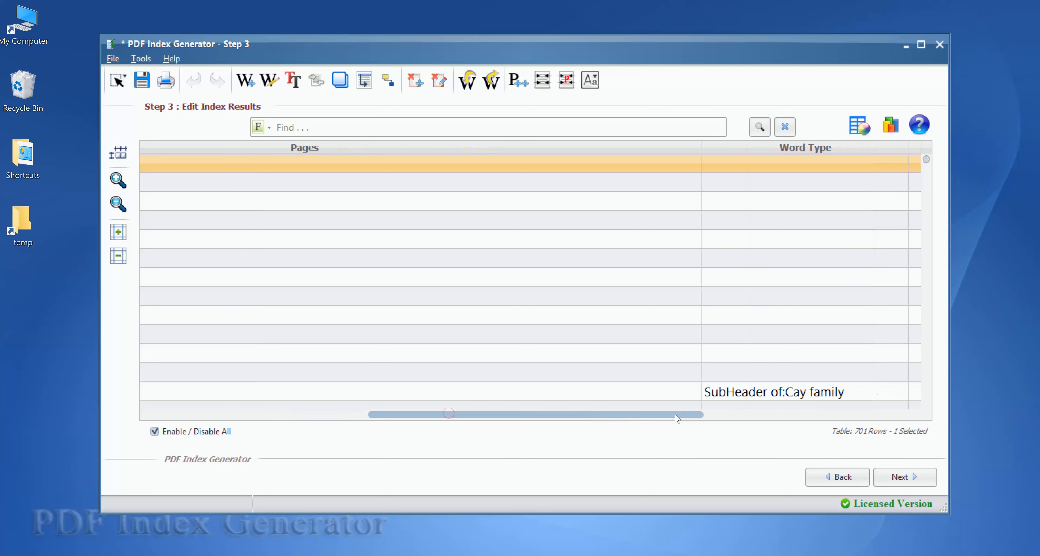
left_click_drag(703, 149, 263, 155)
left_click_drag(488, 418, 184, 410)
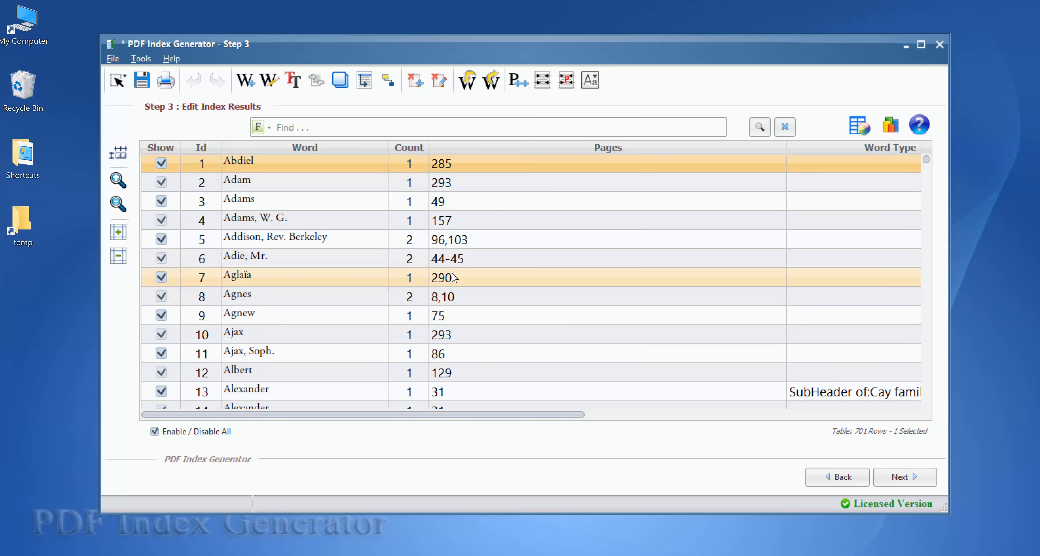
Examine the indexed names, their page numbers, and the comments in the index results table.
scroll(448, 283, "down", 5)
scroll(452, 292, "down", 1)
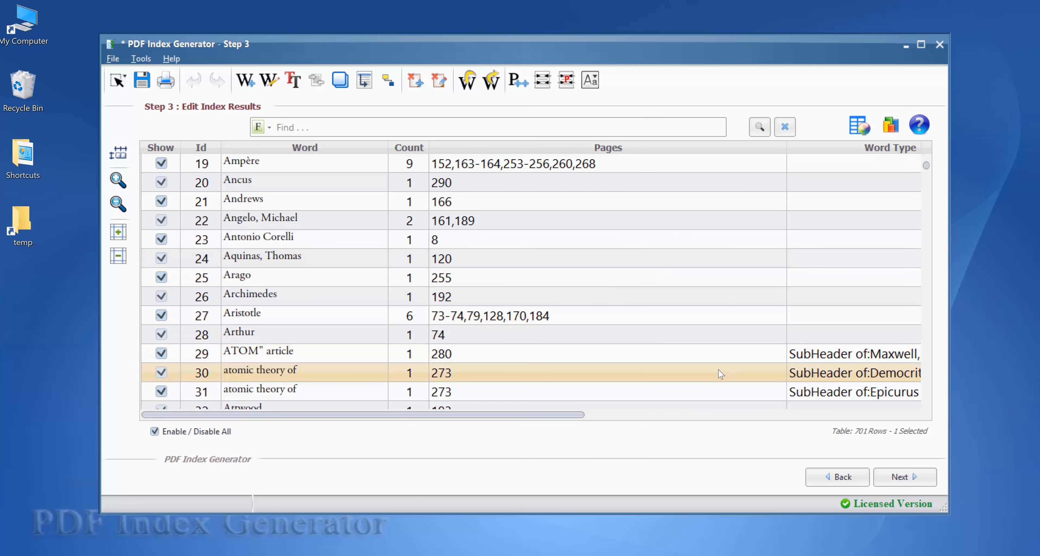
scroll(713, 339, "up", 2)
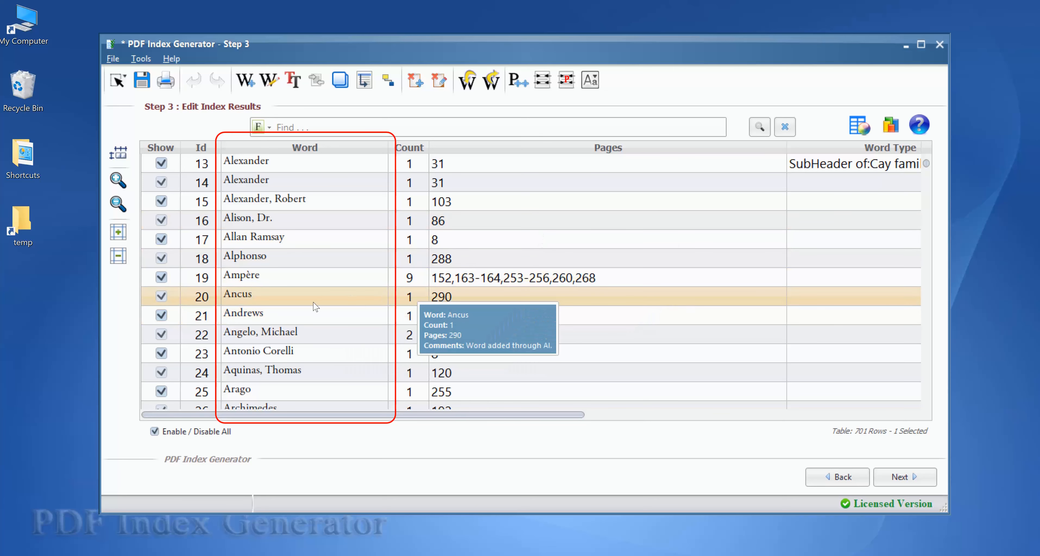
scroll(323, 350, "down", 3)
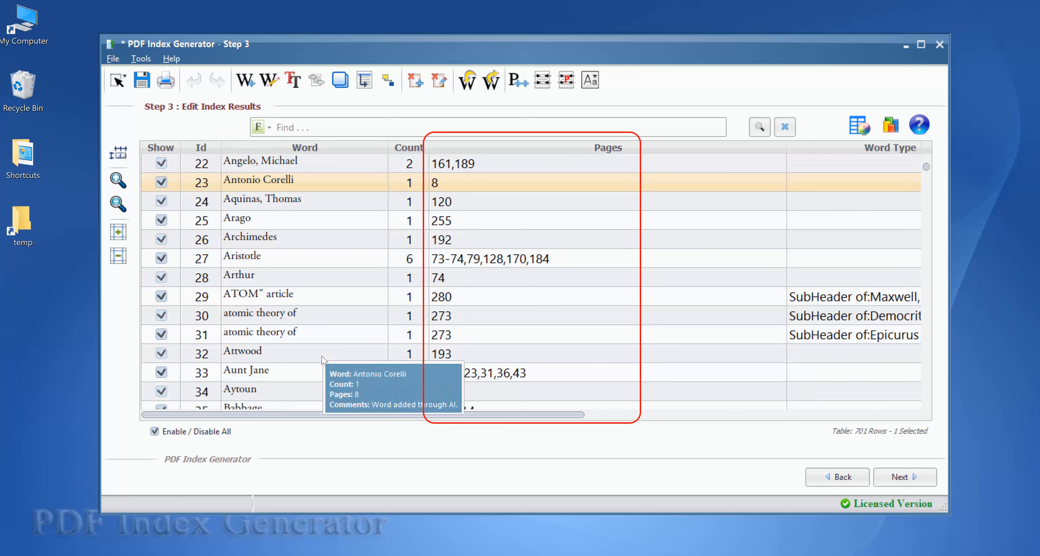
scroll(356, 351, "down", 4)
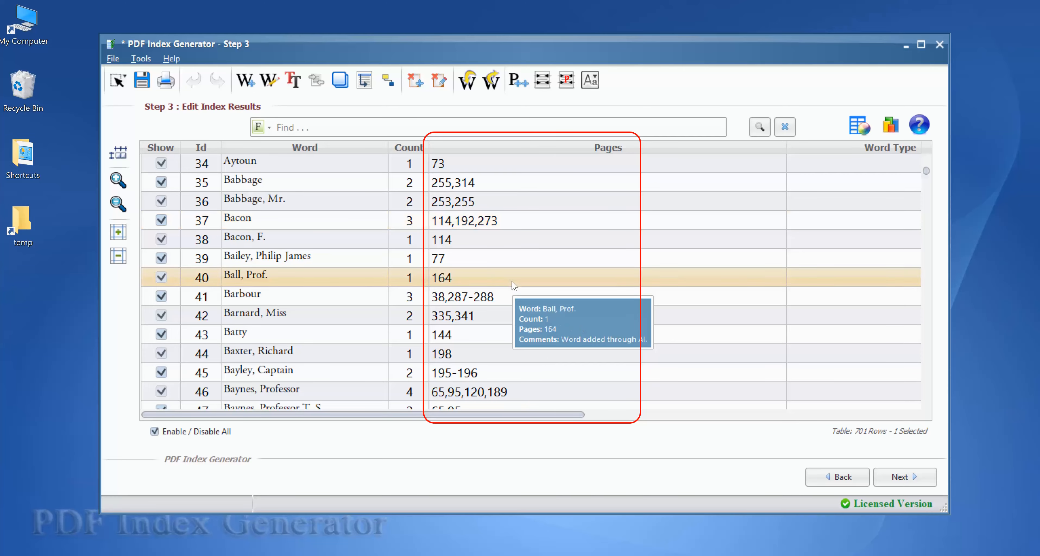
left_click_drag(470, 414, 765, 419)
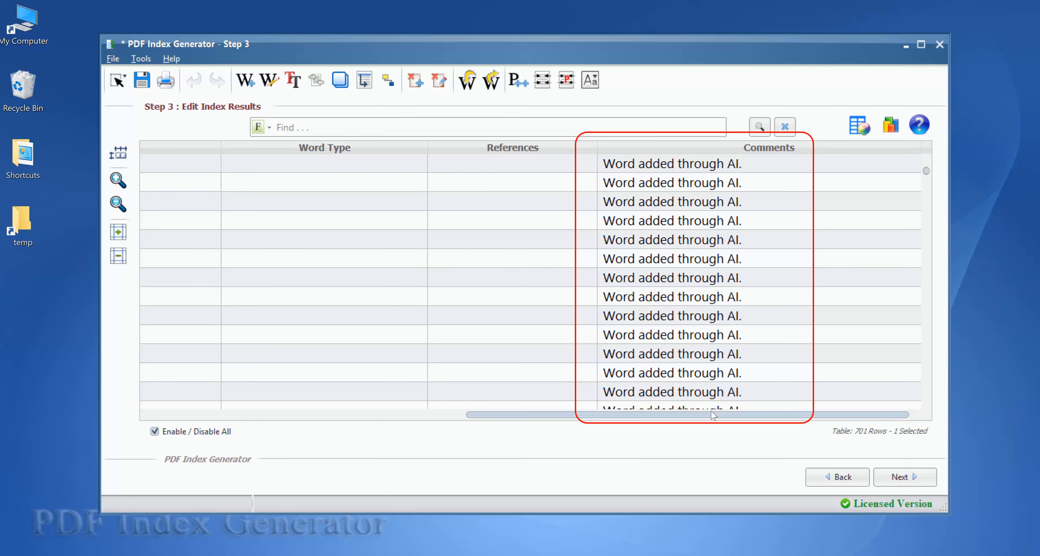
left_click_drag(713, 416, 390, 416)
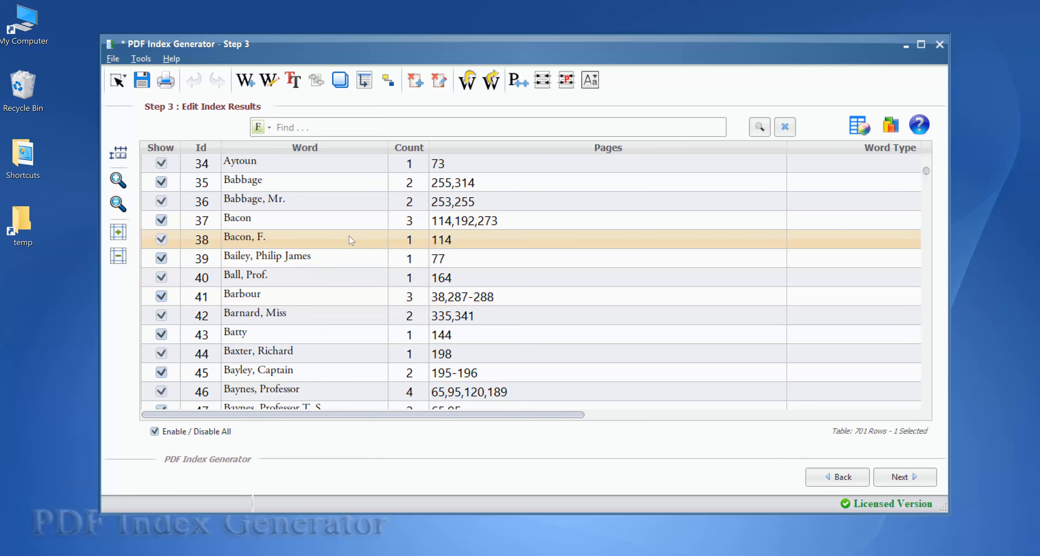
mouse_move(361, 304)
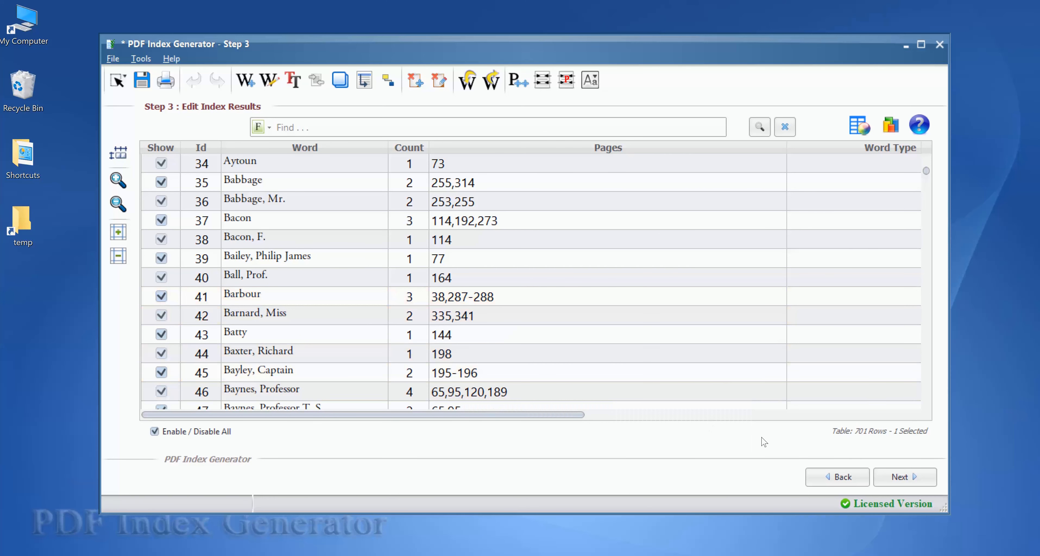
Proceed to writing the index, choose a new file instead of appending to the PDF, and write it as index.pdf on the Desktop.
left_click(899, 477)
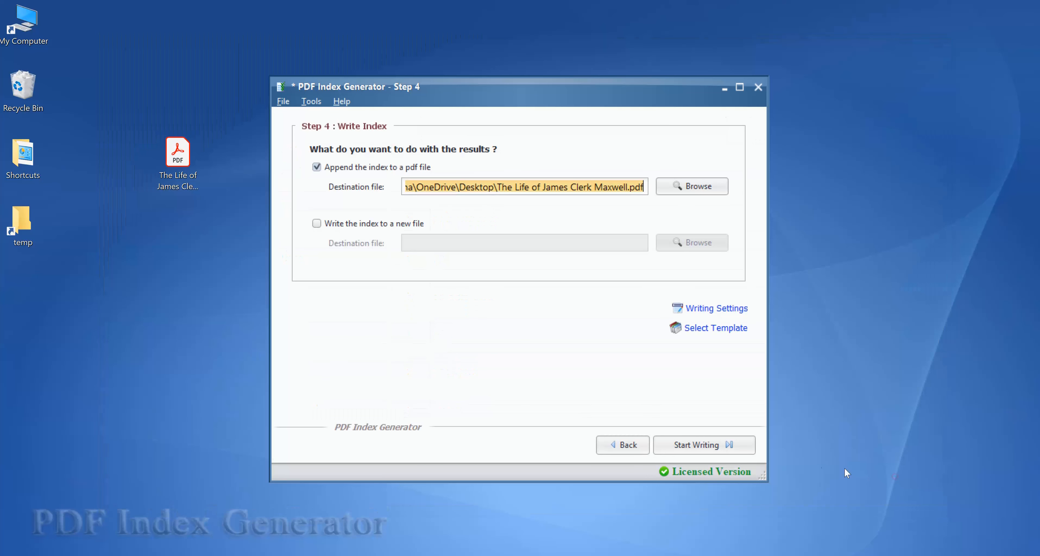
left_click(338, 169)
left_click(371, 226)
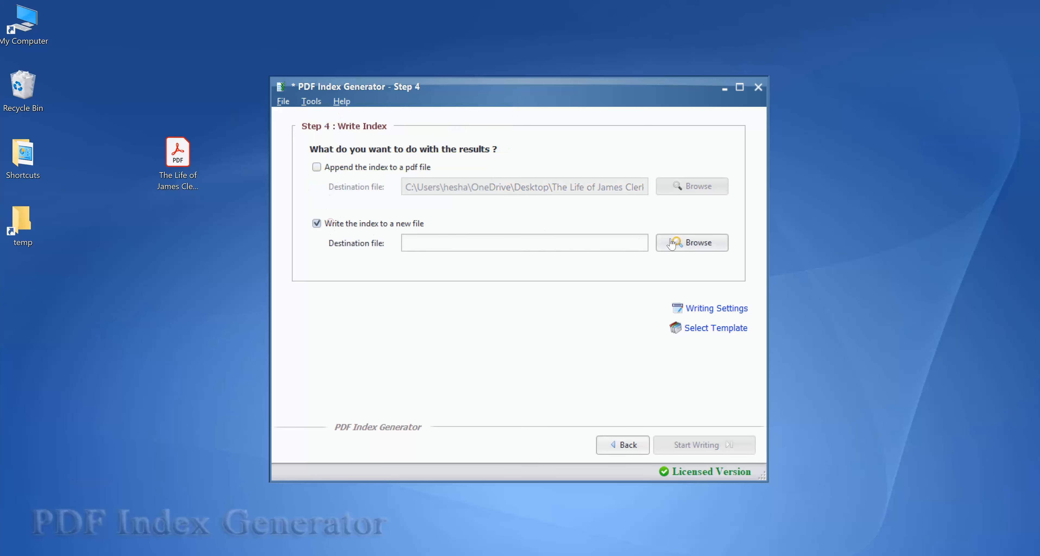
left_click(683, 243)
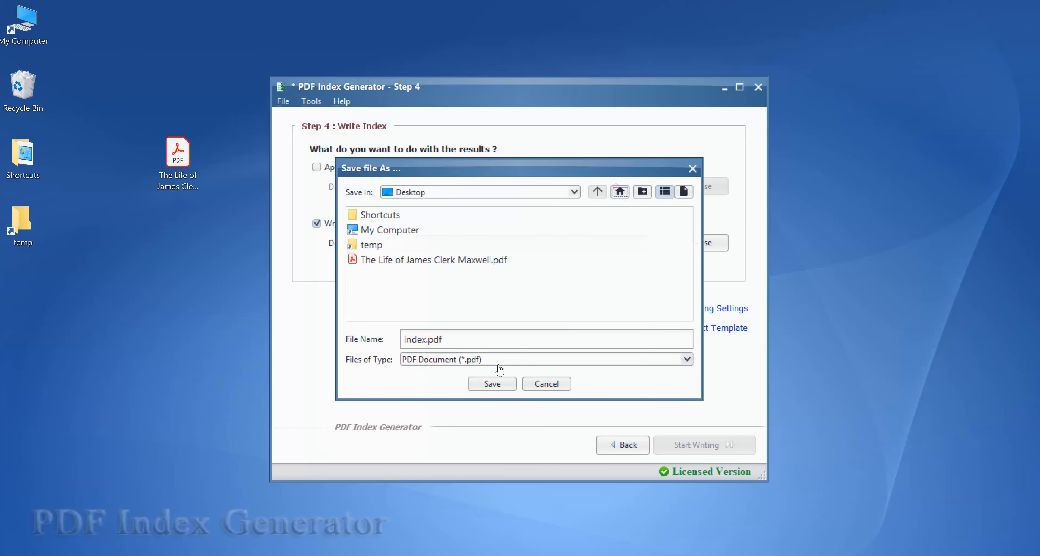
left_click(492, 383)
left_click(696, 447)
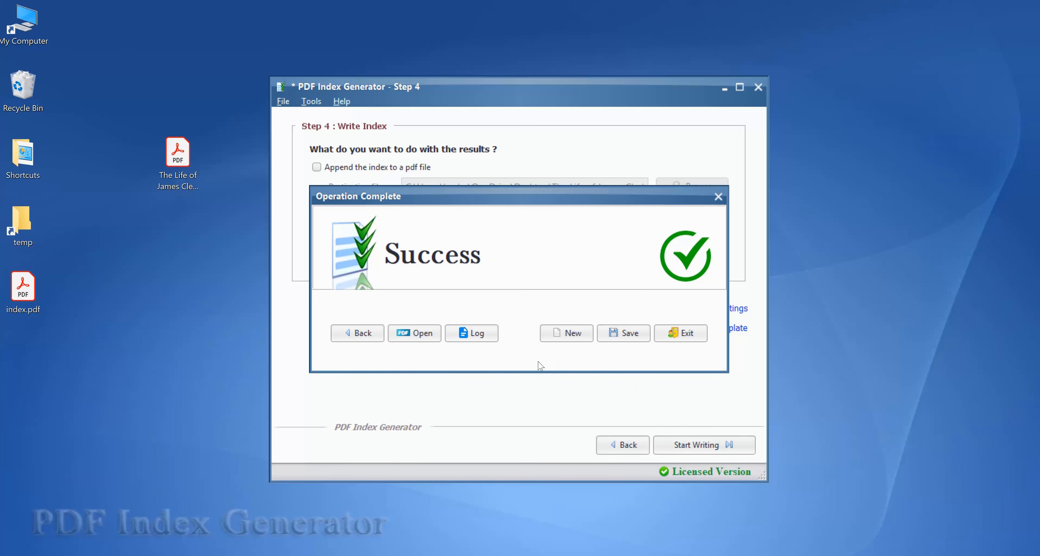
Open the written index.pdf in Adobe Acrobat, hide the list of all tools, and look through the first index pages.
left_click(419, 333)
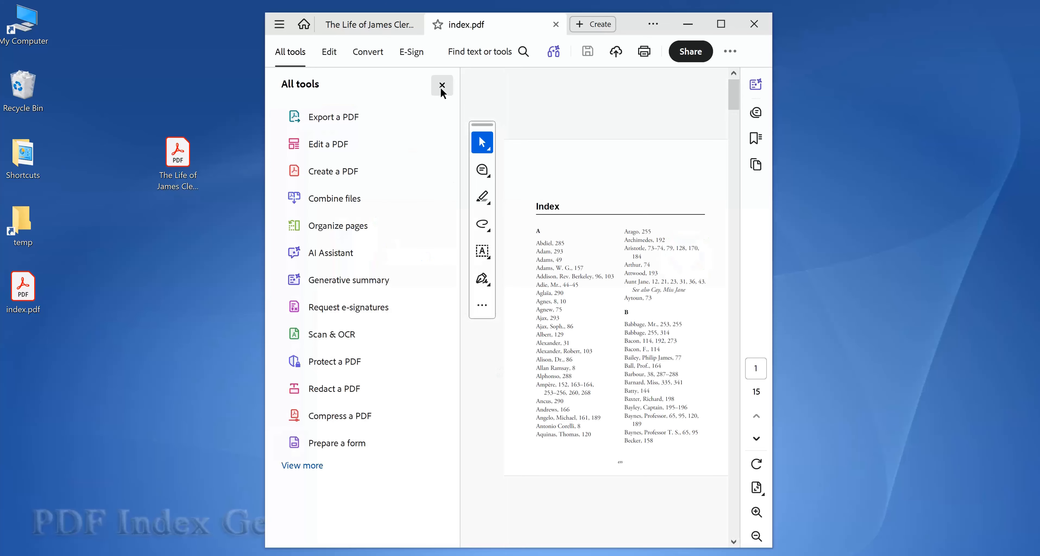
left_click(442, 85)
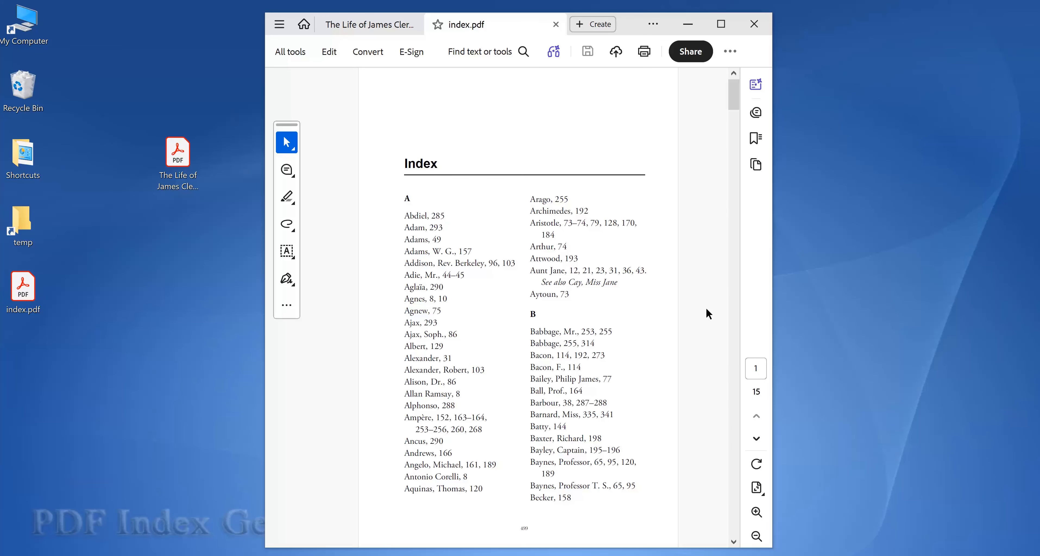
scroll(709, 314, "down", 10)
scroll(709, 313, "up", 5)
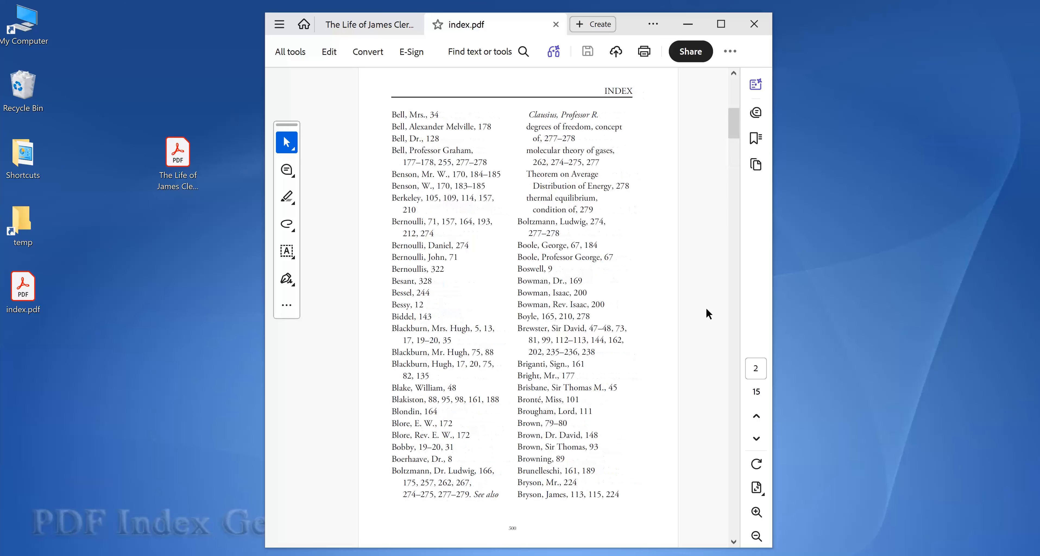
scroll(708, 313, "up", 5)
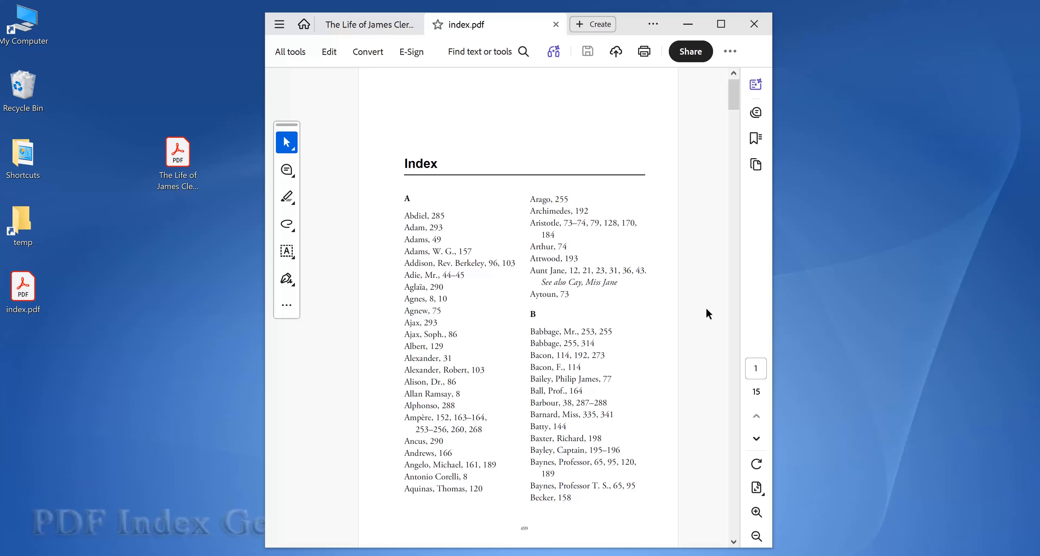